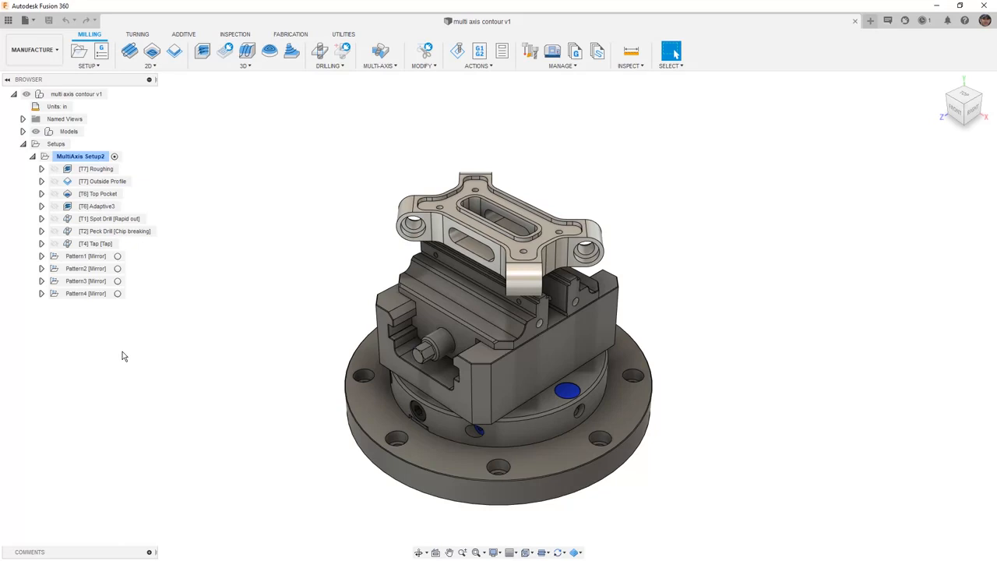
# Create a multi-axis contour operation and start a new tapered mill in the multi axis contour v1 document's tool library.
pyautogui.click(381, 68)
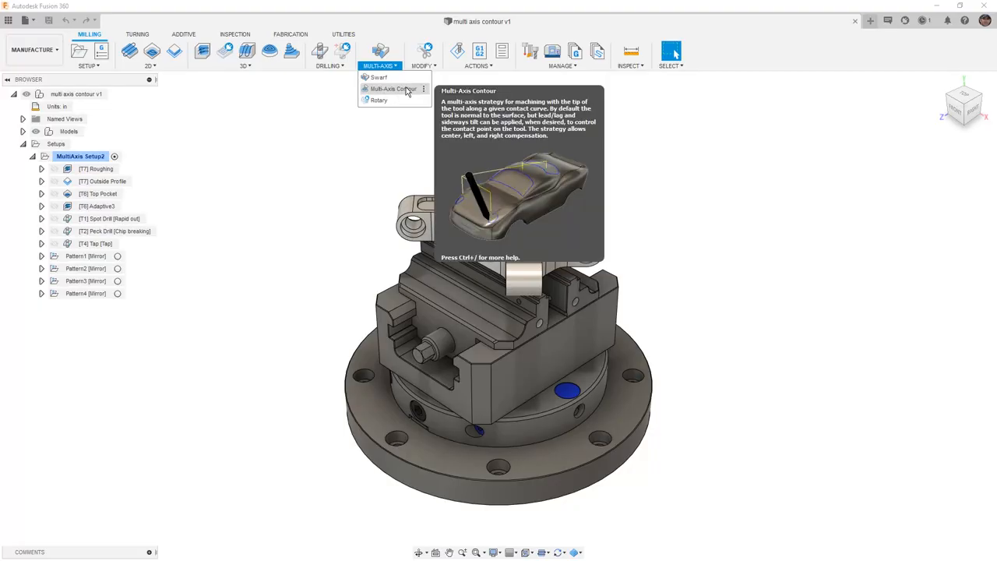
pyautogui.click(407, 92)
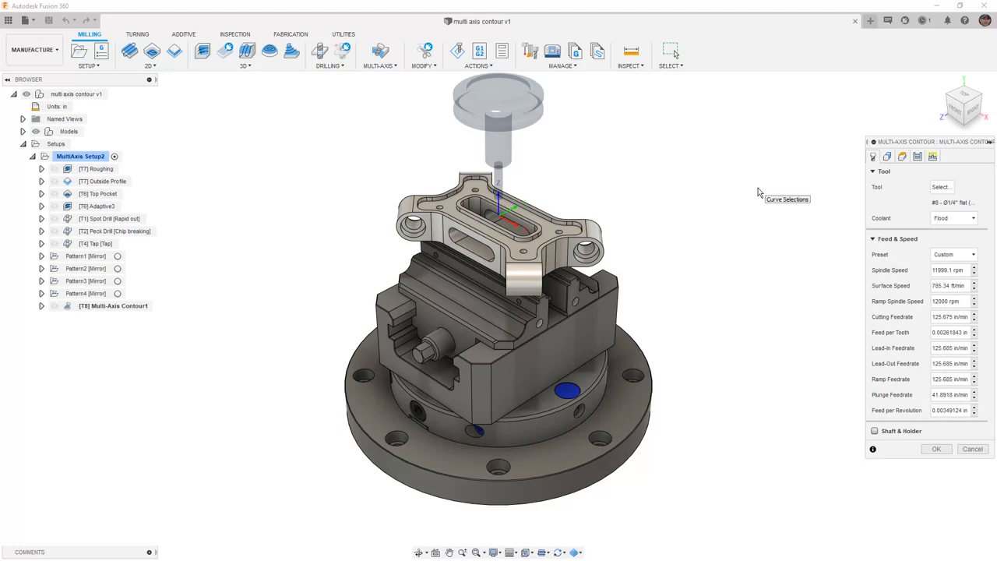
pyautogui.click(944, 192)
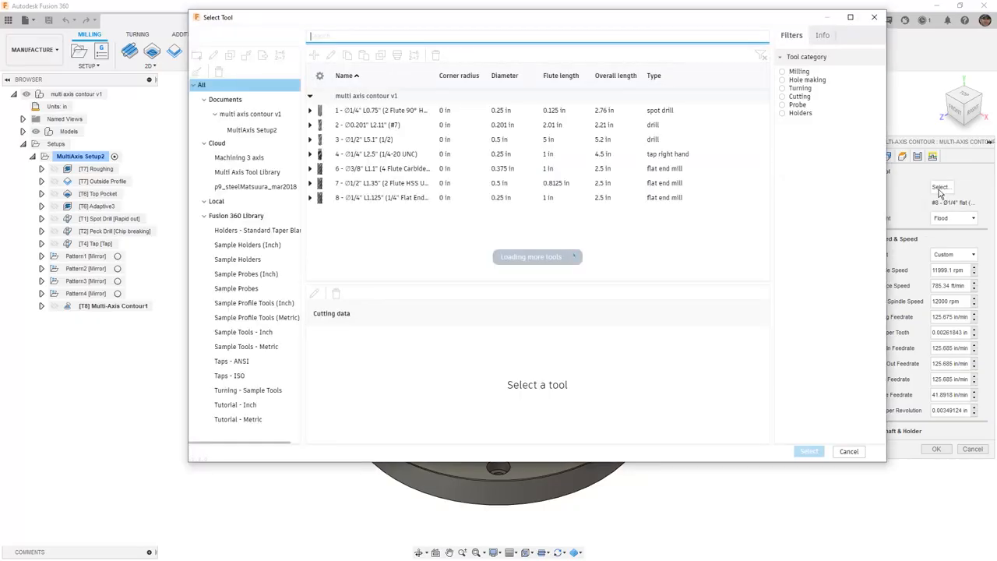
pyautogui.click(250, 114)
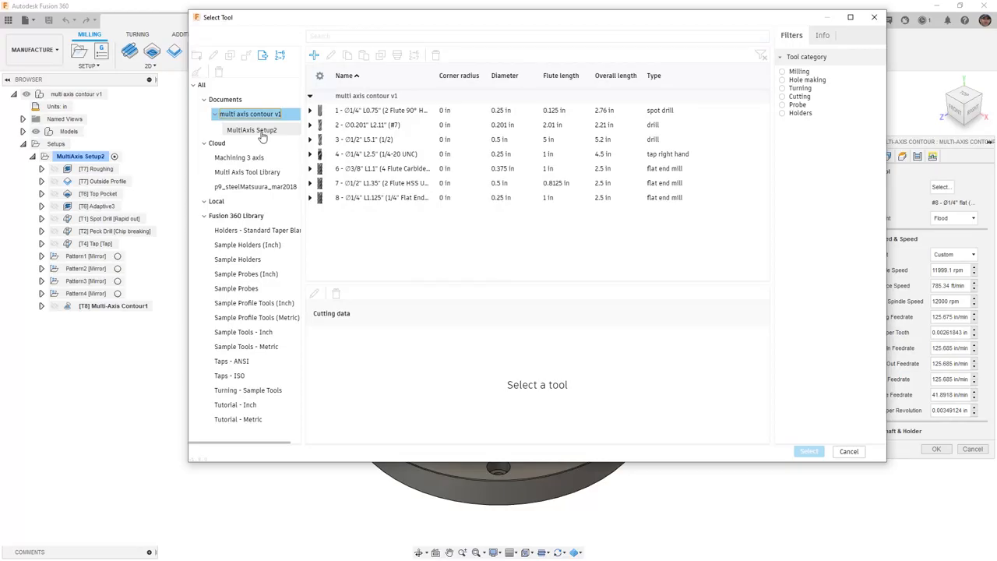
pyautogui.click(315, 55)
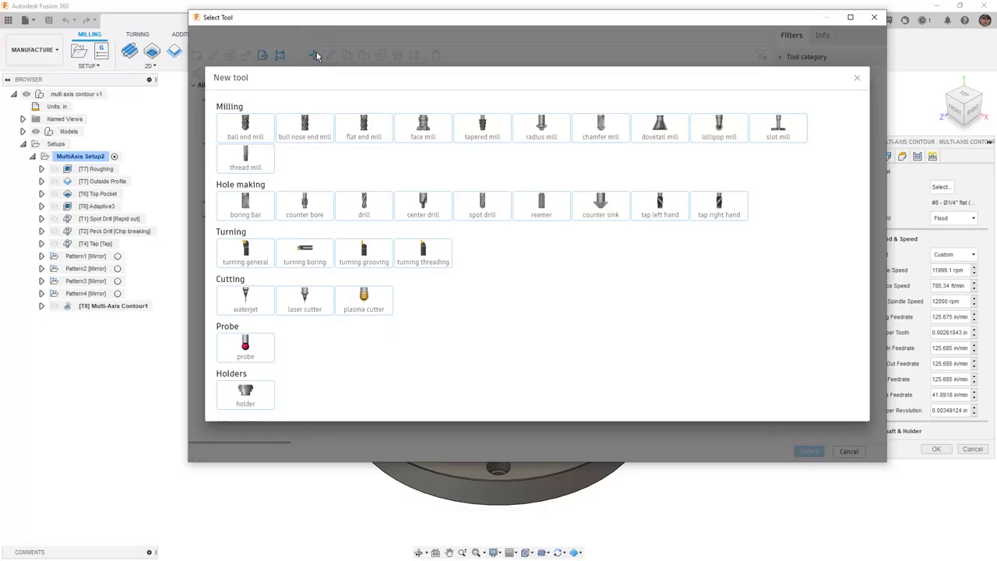
pyautogui.click(498, 127)
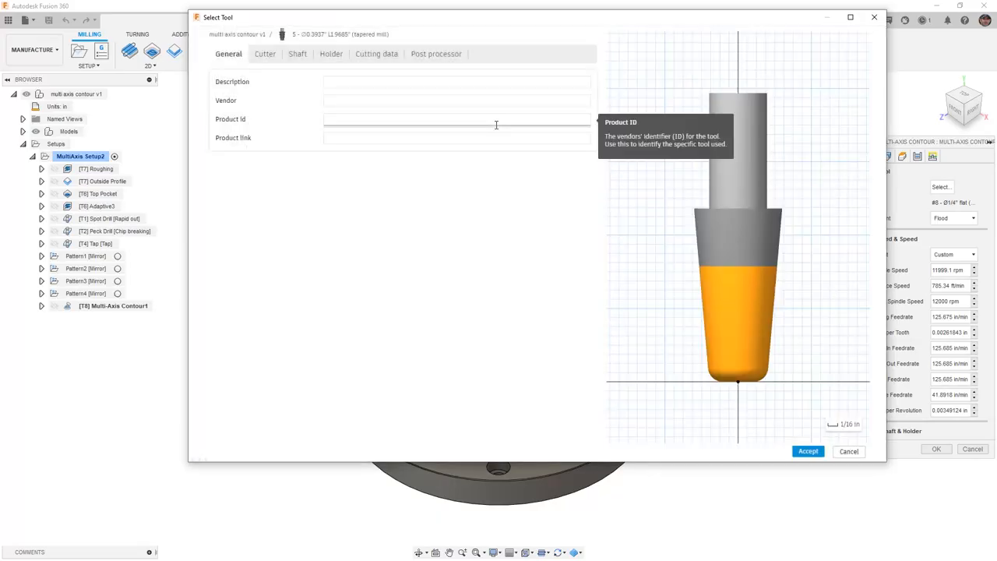
# Set the new tapered mill's tool number and length offset to 9.
pyautogui.click(438, 59)
pyautogui.click(331, 81)
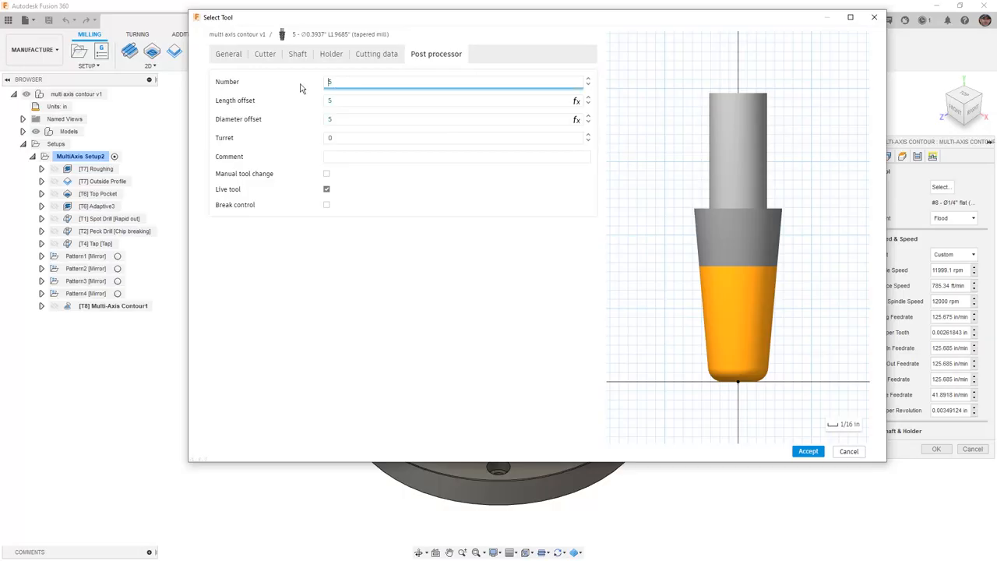
pyautogui.write('9')
pyautogui.press('Tab')
pyautogui.press('Tab')
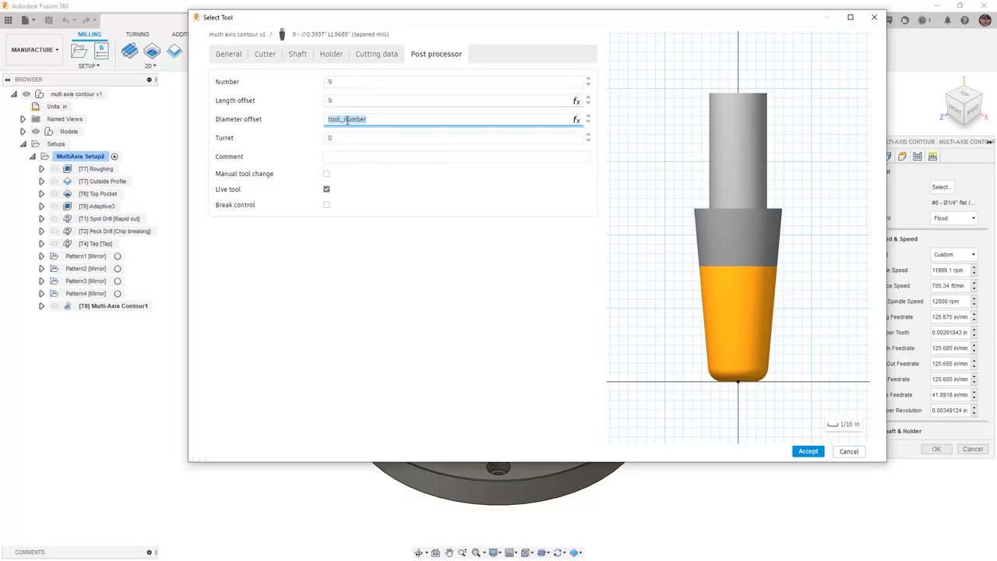
# Keep the Bull nose tapered type and set the cutter diameter to 0.05 in and shaft diameter to 0.2 in.
pyautogui.click(265, 55)
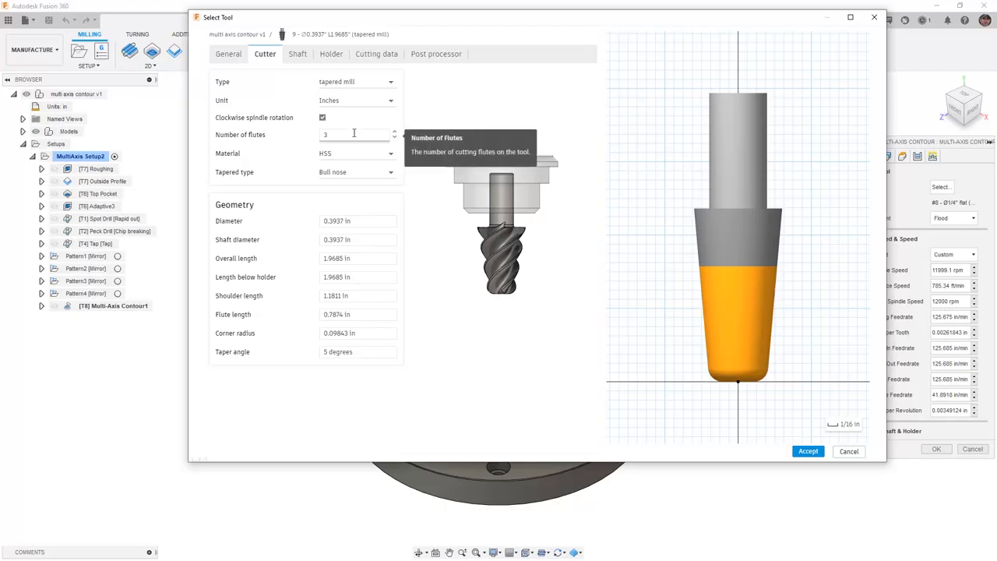
pyautogui.click(377, 172)
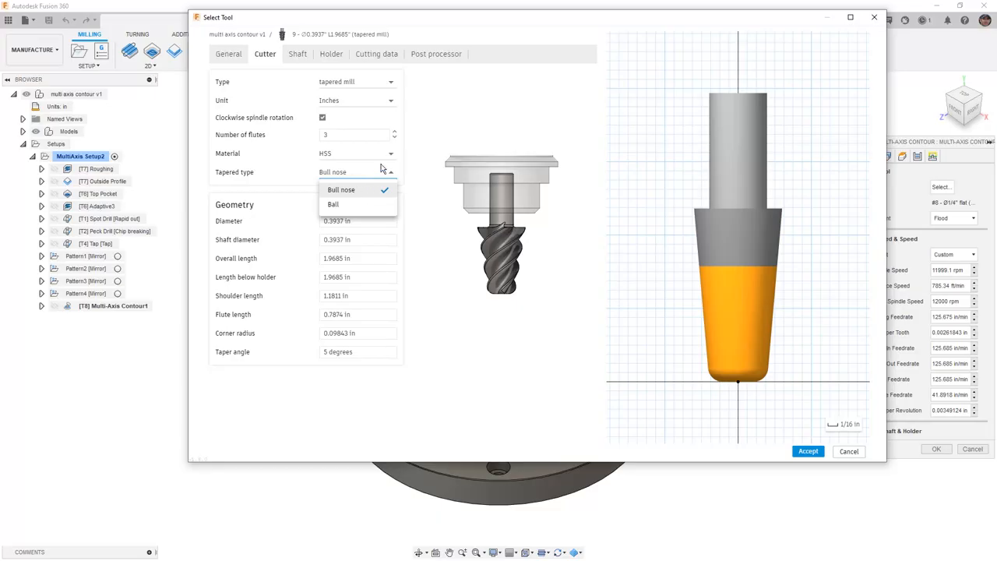
pyautogui.click(414, 150)
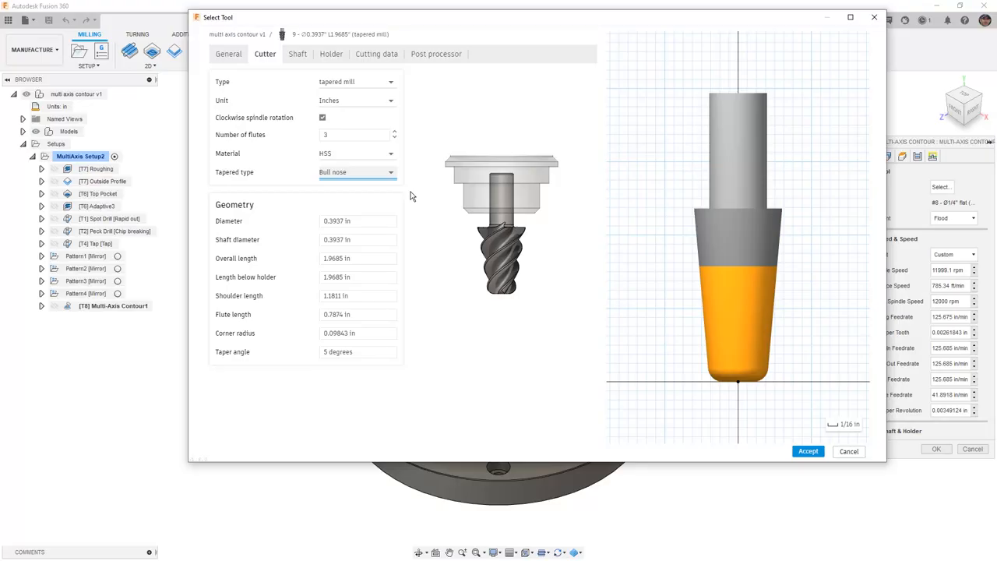
pyautogui.click(359, 223)
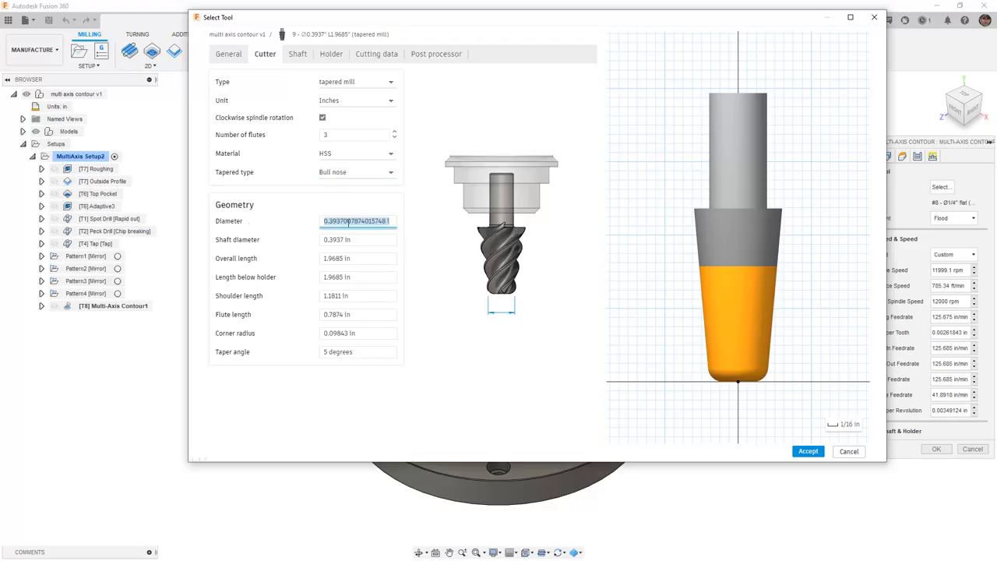
pyautogui.write('.05')
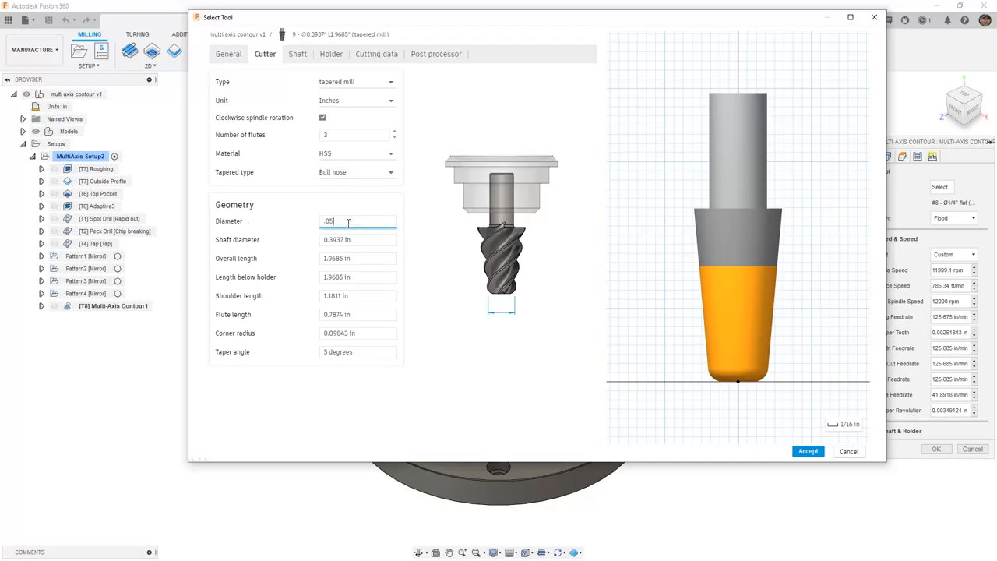
pyautogui.click(371, 239)
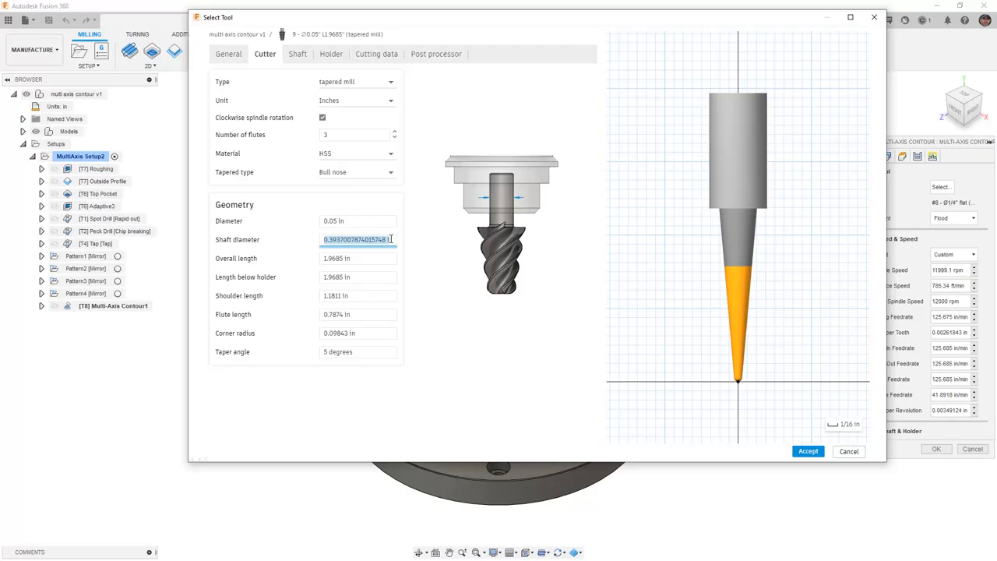
pyautogui.write('.2')
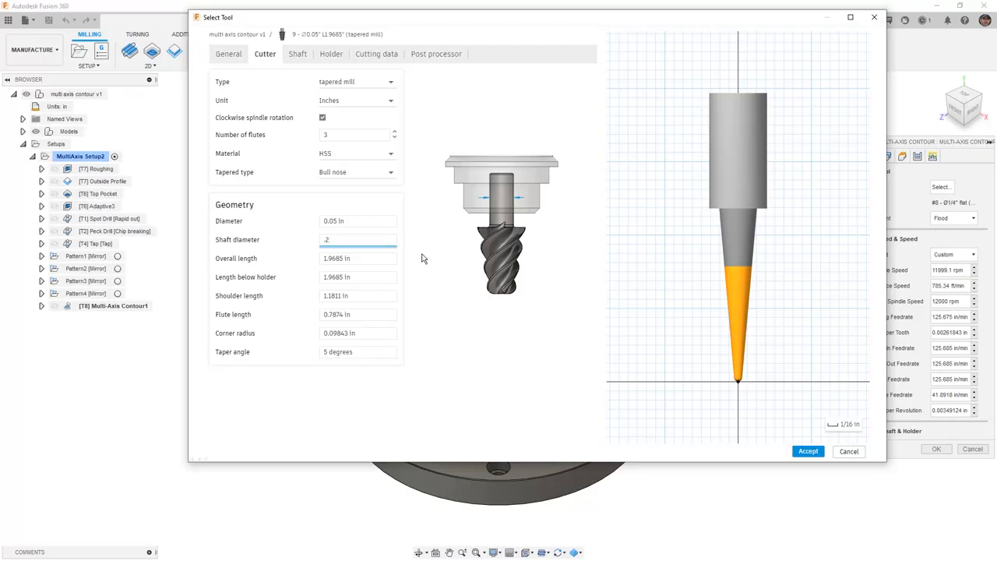
# Set the overall length to 2 in, length below holder to 1.25 in, shoulder length to 0.625 in and flute length to 0.425 in.
pyautogui.click(368, 258)
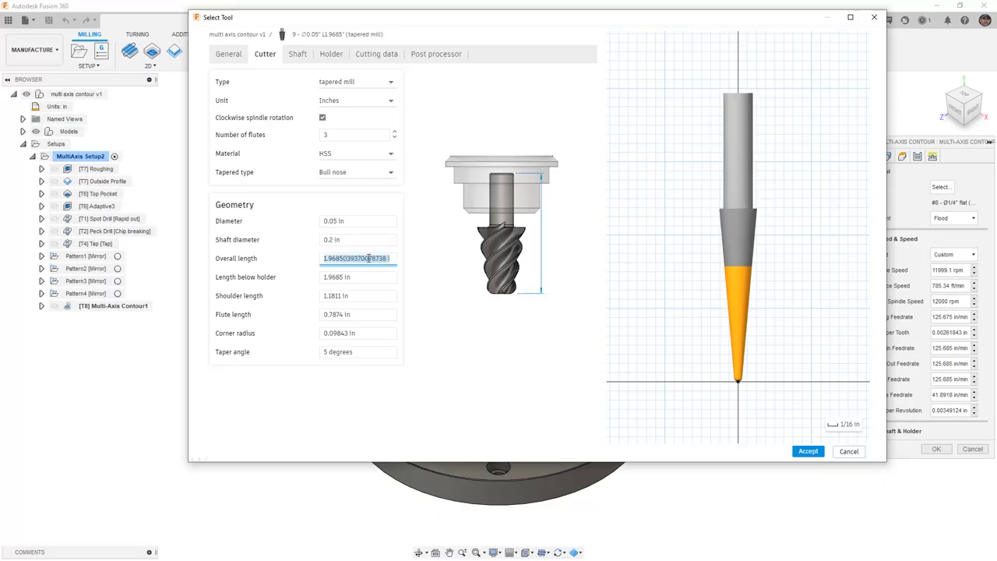
pyautogui.write('2')
pyautogui.click(371, 276)
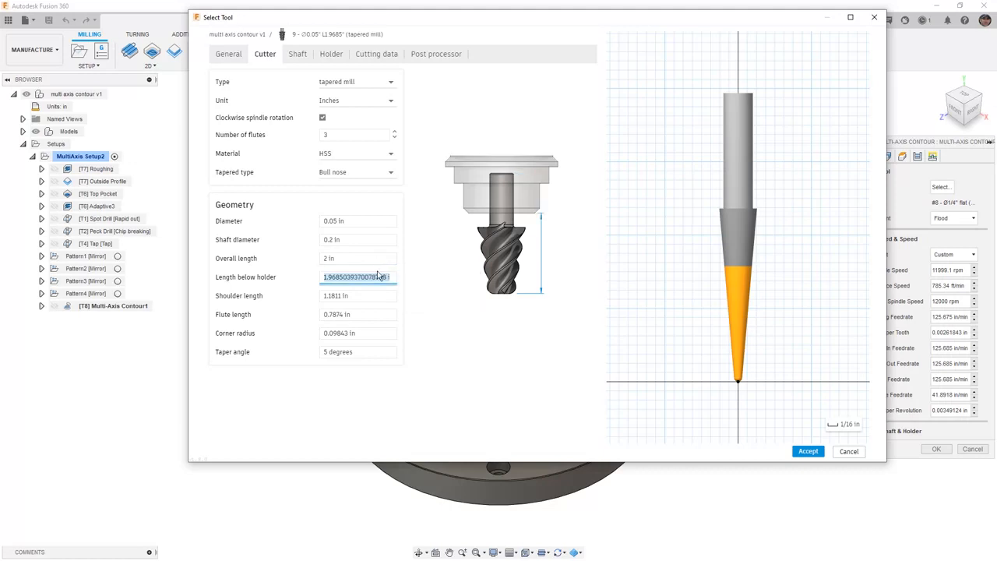
pyautogui.write('1.25')
pyautogui.click(371, 293)
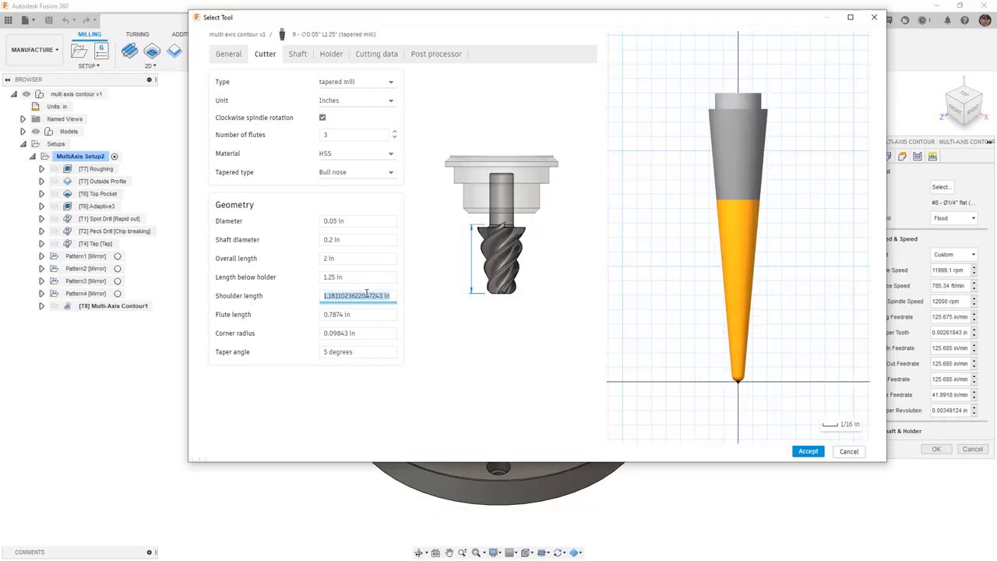
pyautogui.write('.625')
pyautogui.click(344, 314)
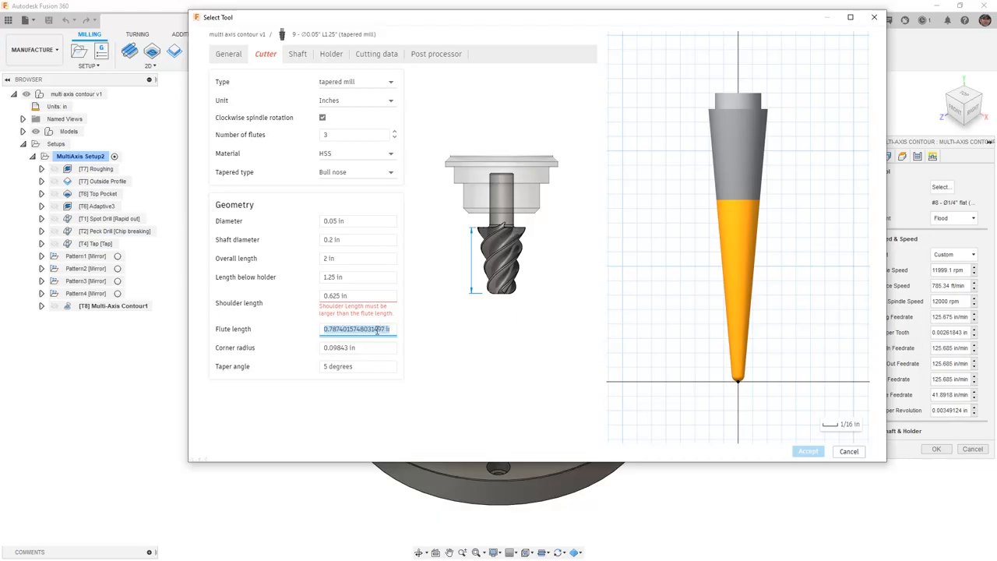
pyautogui.write('.425')
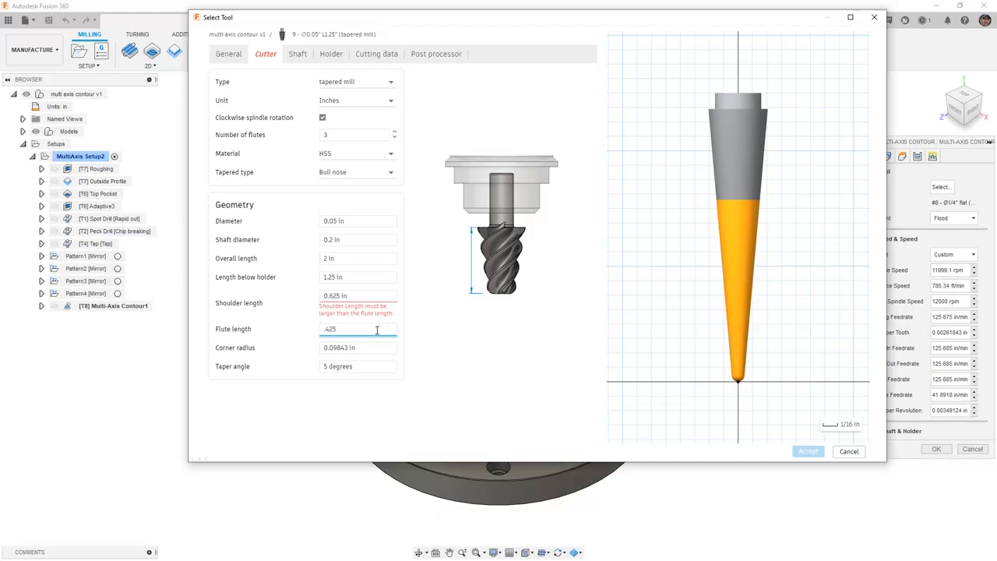
# Set the cutter's corner radius to 0.02 in, keeping the 5 degree taper angle.
pyautogui.click(378, 349)
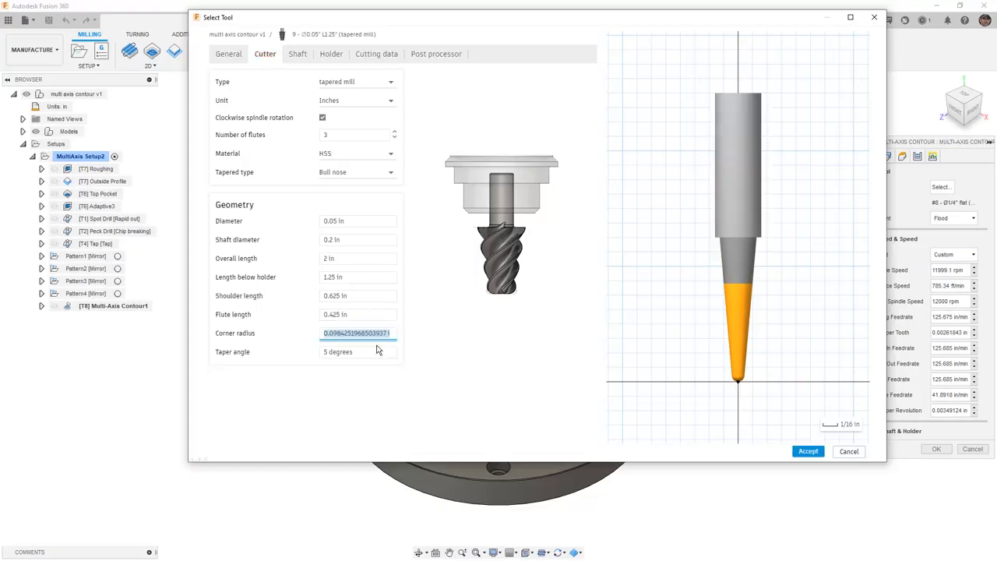
pyautogui.write('.02')
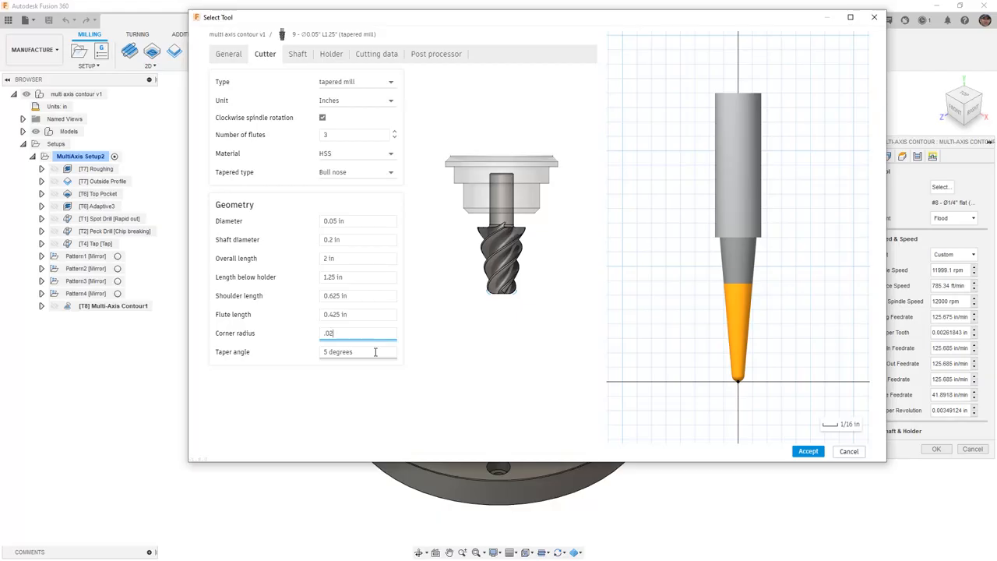
pyautogui.click(375, 352)
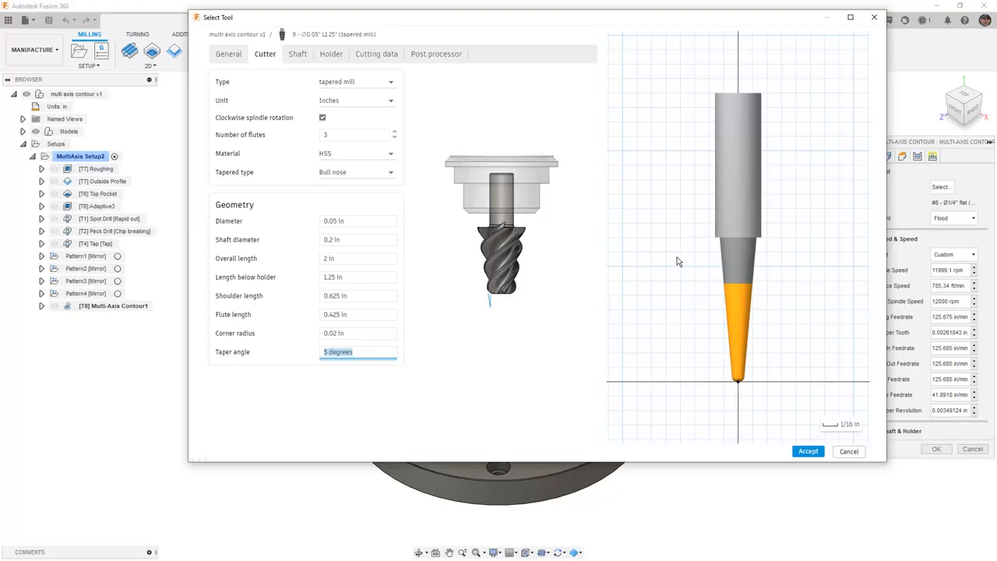
# Give the tool the description Taper Mill and assign it to the multi-axis contour operation.
pyautogui.click(234, 55)
pyautogui.click(333, 82)
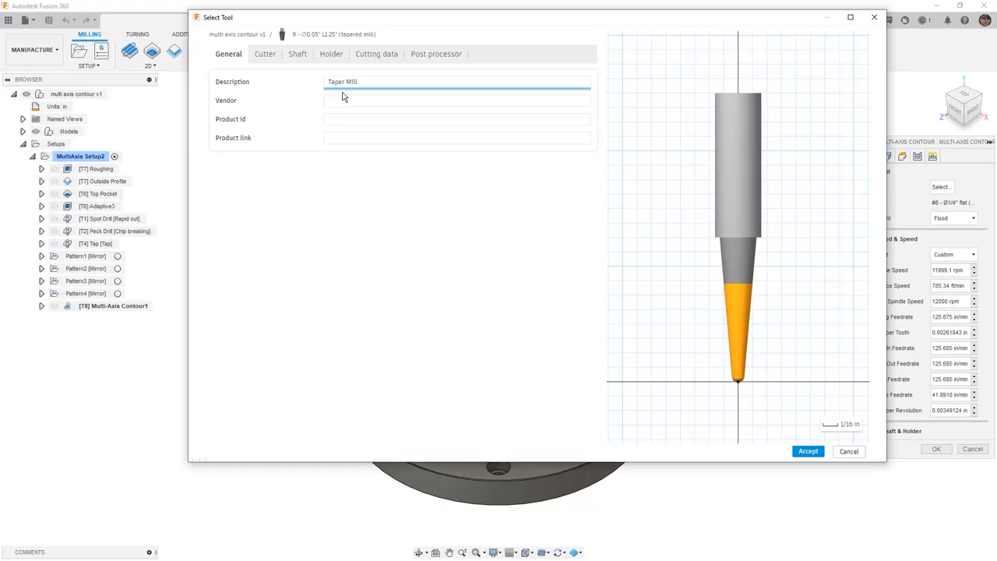
pyautogui.click(809, 452)
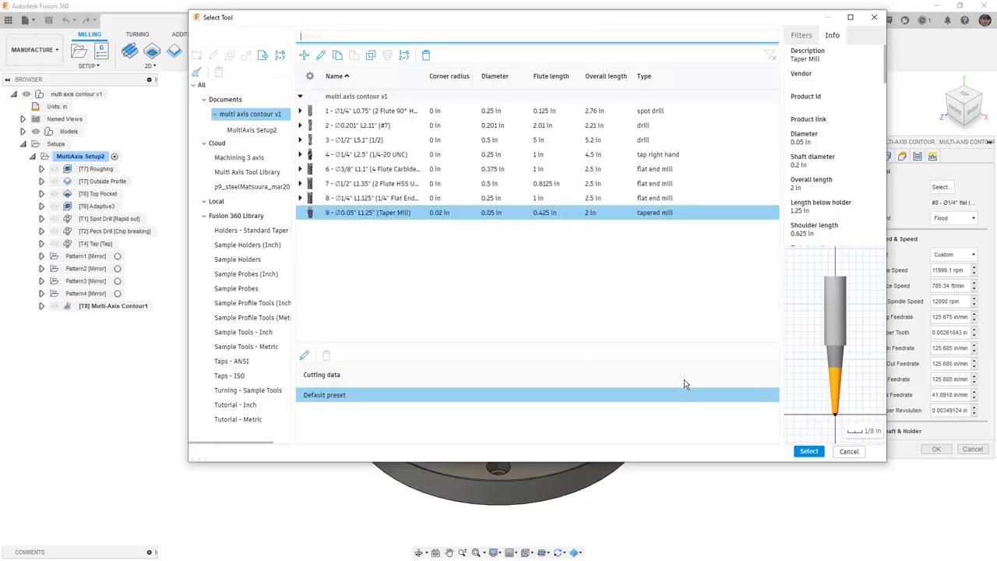
pyautogui.click(810, 453)
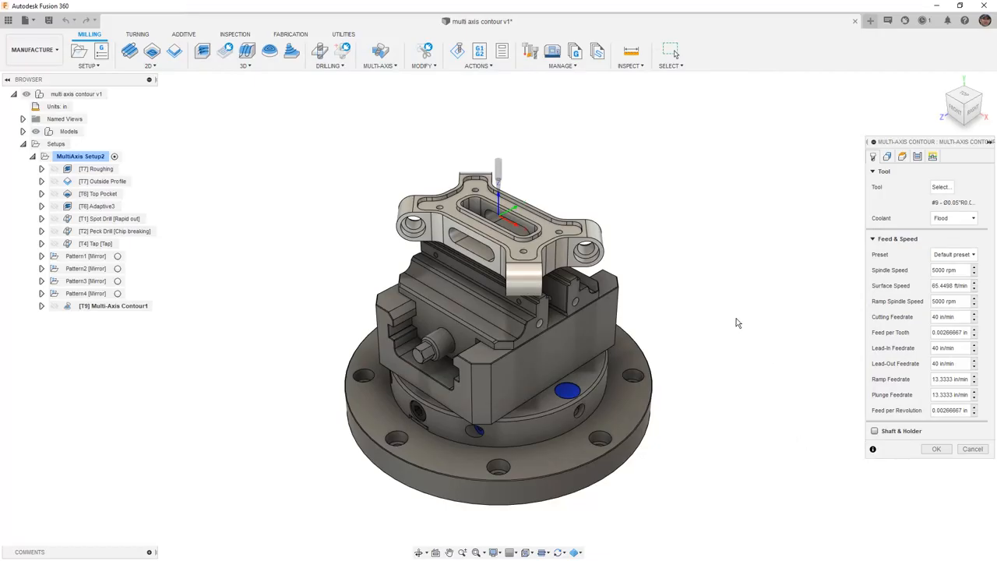
# Select the closed inner edge chain around the part's central slot as the contour curve.
pyautogui.keyDown('shift'); pyautogui.moveTo(669, 293); pyautogui.dragTo(602, 242, button='middle'); pyautogui.keyUp('shift')
pyautogui.scroll(3, 529, 193)
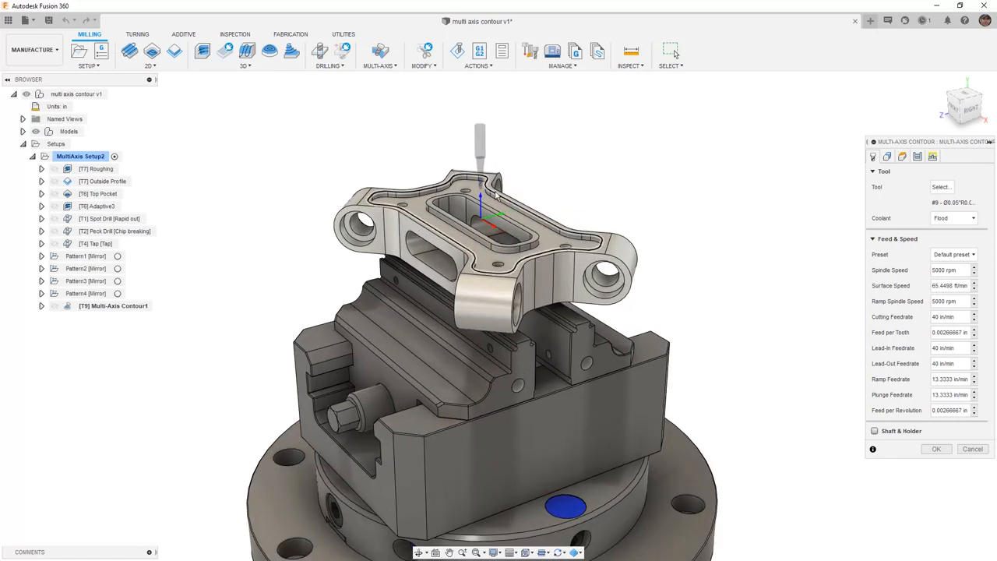
pyautogui.scroll(2, 495, 195)
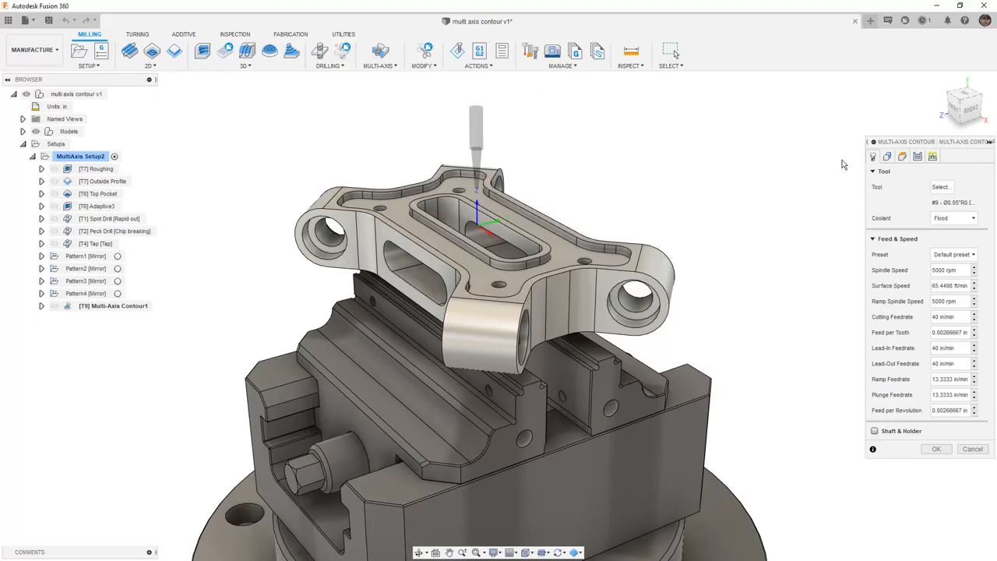
pyautogui.click(888, 157)
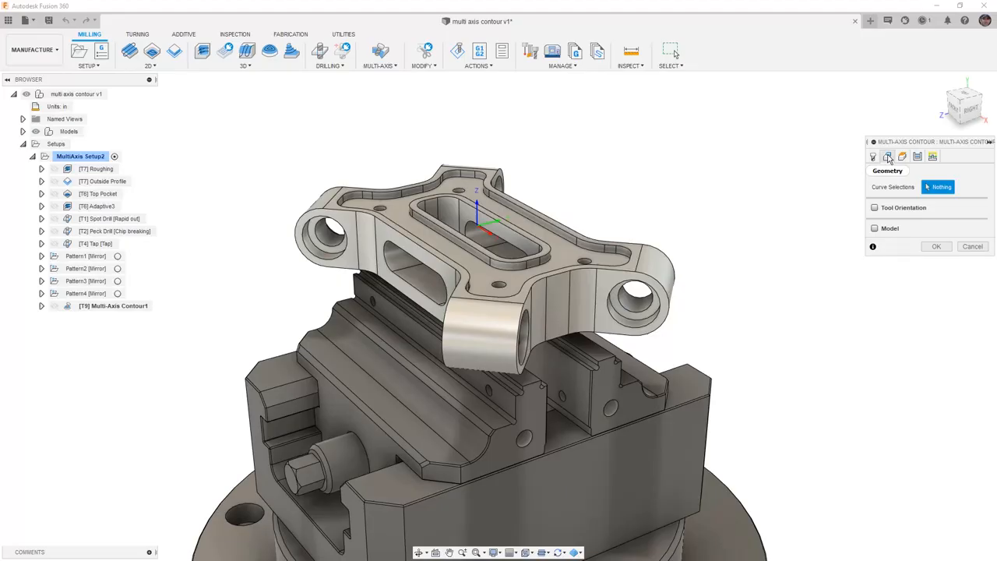
pyautogui.click(525, 237)
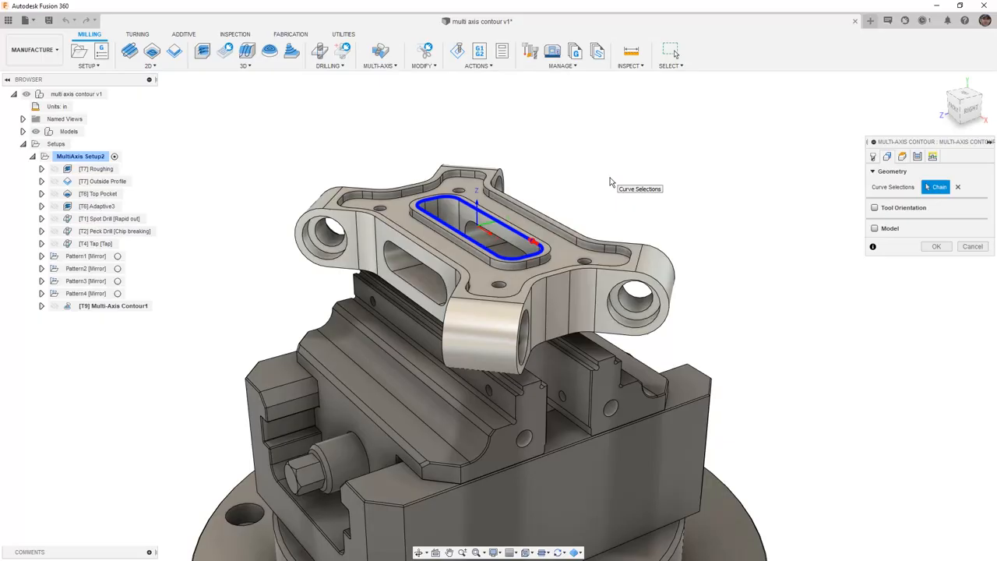
# Examine the available cutting modes and sideways compensation options in the pass settings.
pyautogui.click(918, 157)
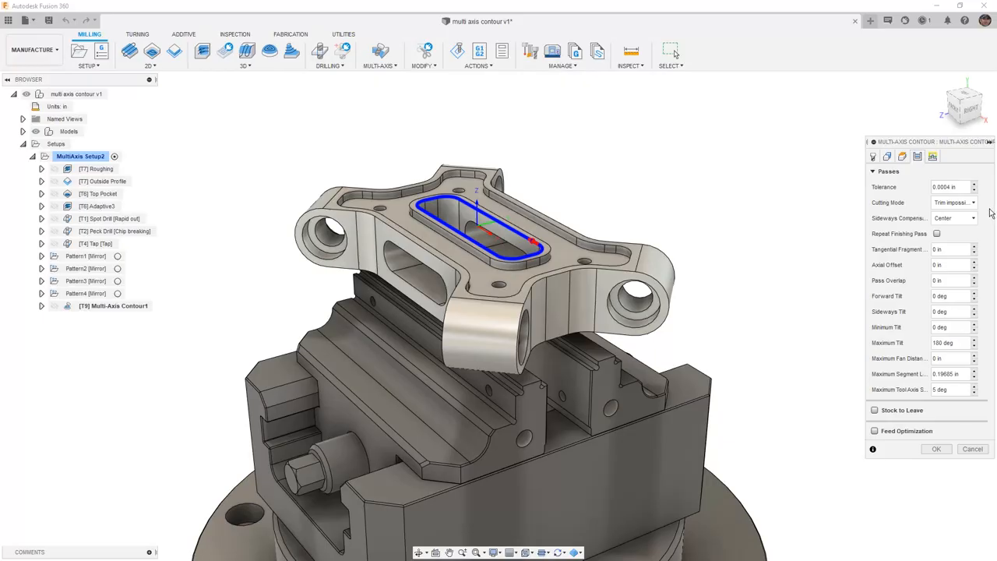
pyautogui.click(974, 203)
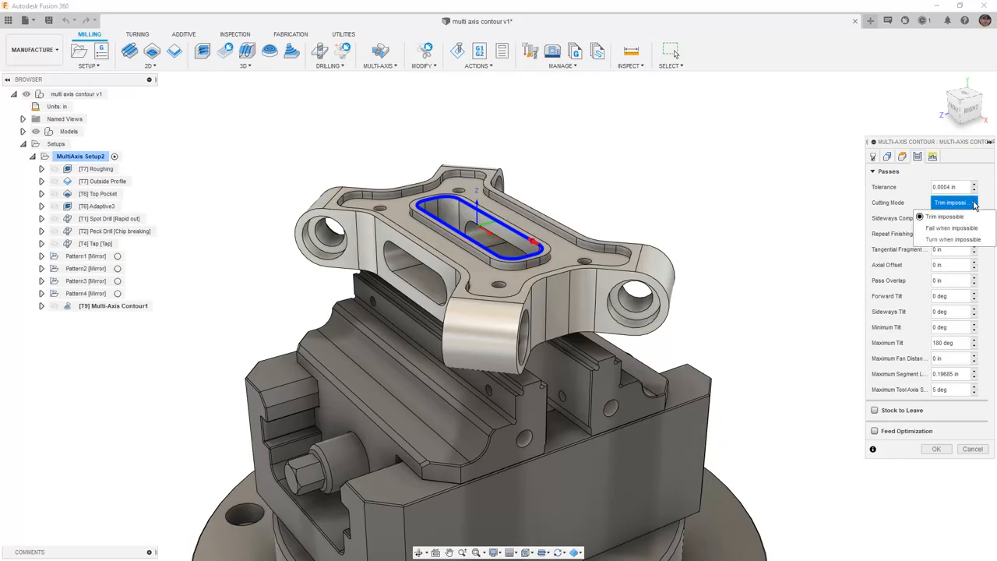
pyautogui.click(973, 204)
pyautogui.click(972, 202)
pyautogui.click(988, 205)
pyautogui.click(973, 218)
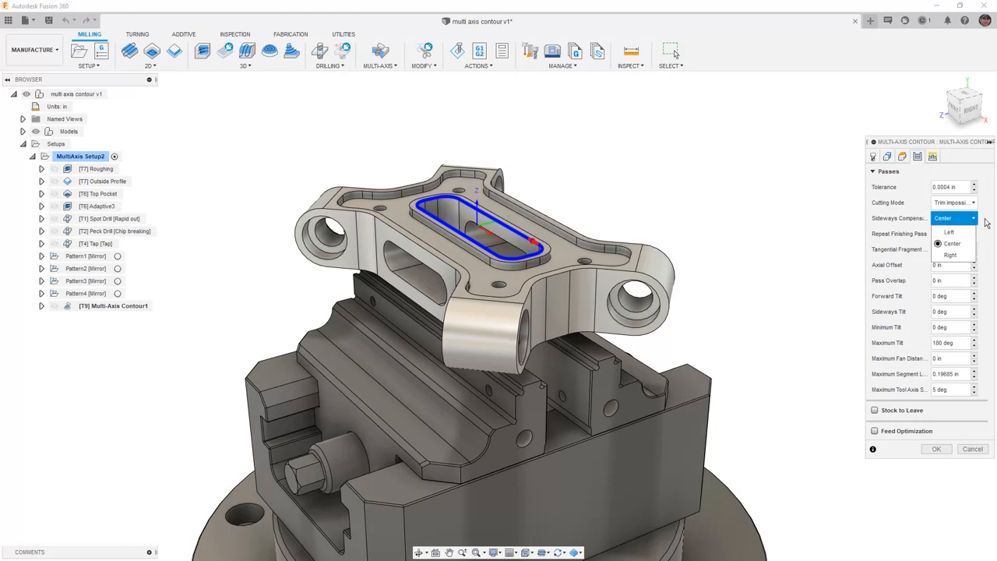
pyautogui.click(987, 223)
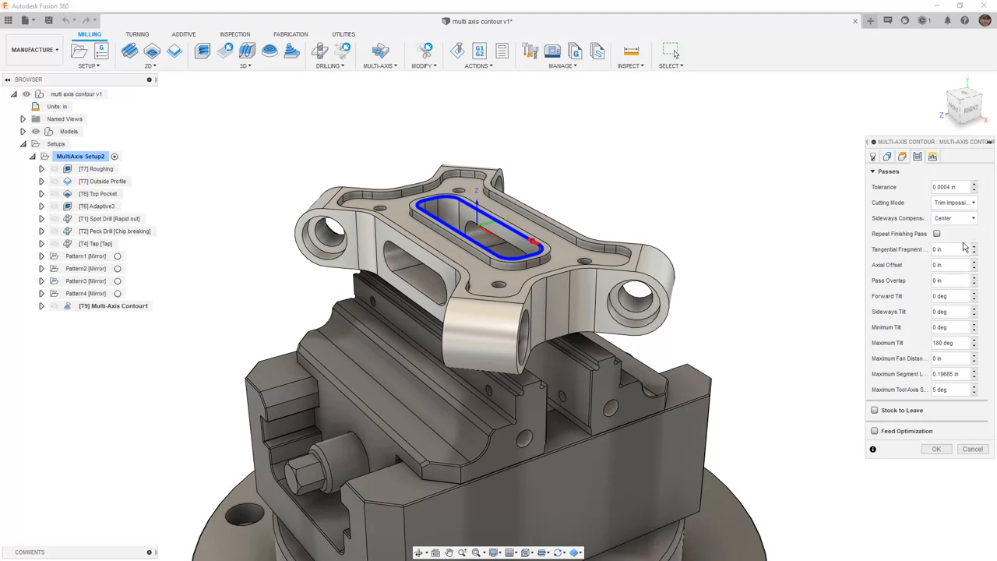
# Keep sideways compensation at Center and finish the multi-axis contour operation to generate its toolpath.
pyautogui.click(954, 219)
pyautogui.click(952, 244)
pyautogui.click(954, 218)
pyautogui.click(953, 240)
pyautogui.click(938, 448)
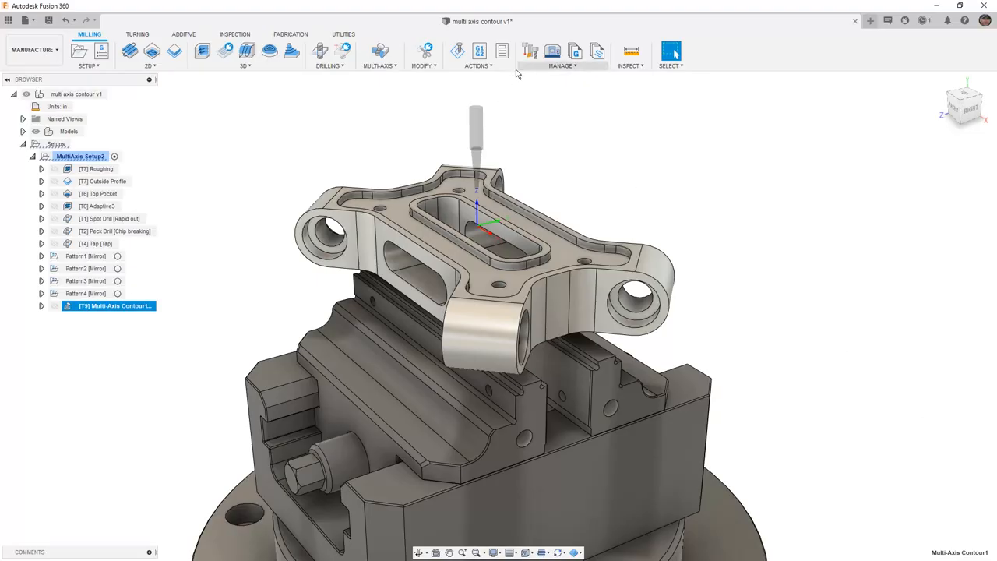
# Simulate the multi-axis contour toolpath at a reduced playback speed and inspect the tool's tilt around the central slot.
pyautogui.click(456, 52)
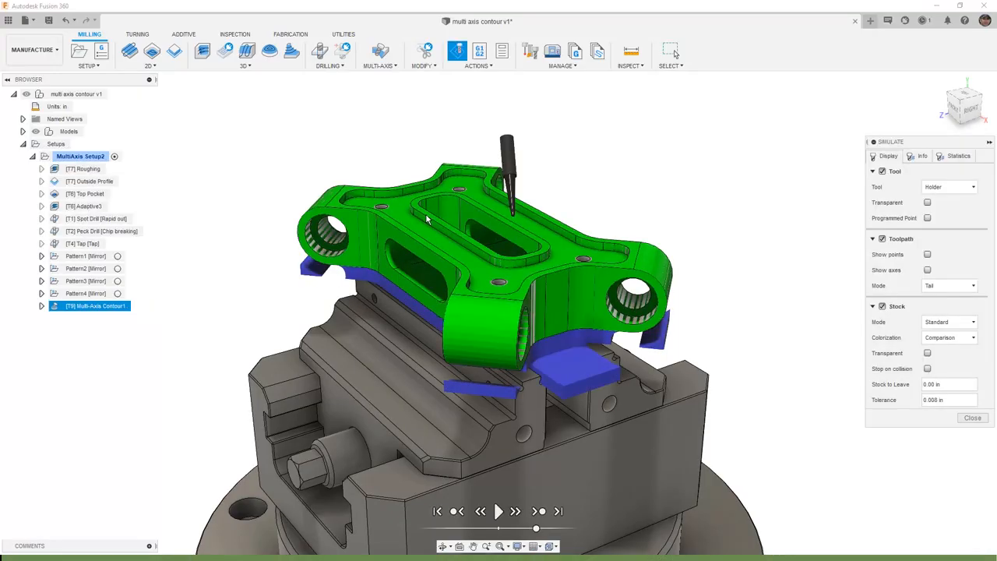
pyautogui.keyDown('shift'); pyautogui.moveTo(433, 216); pyautogui.dragTo(491, 425, button='middle'); pyautogui.keyUp('shift')
pyautogui.click(499, 511)
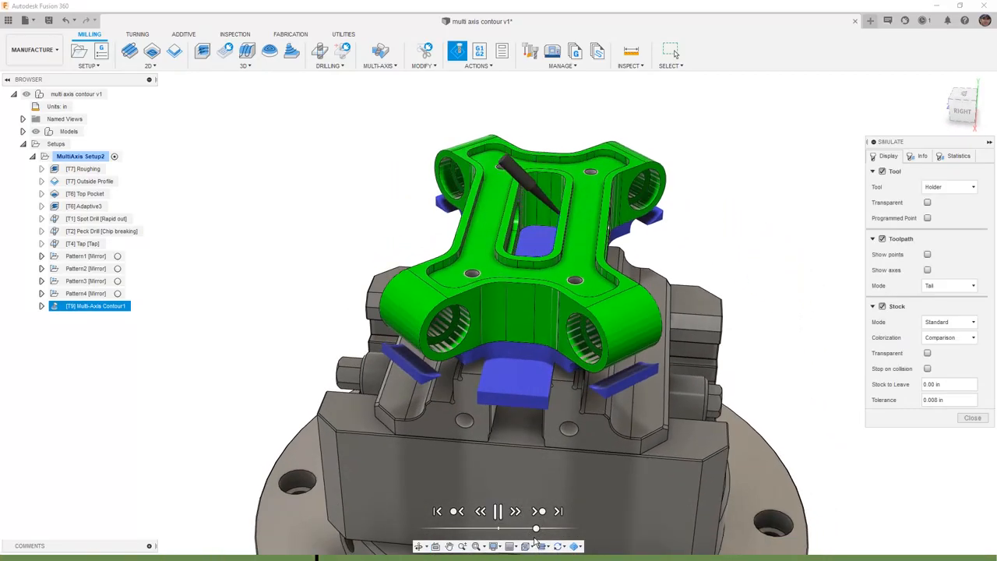
pyautogui.moveTo(529, 529); pyautogui.dragTo(505, 529)
pyautogui.keyDown('shift'); pyautogui.moveTo(506, 397); pyautogui.dragTo(510, 343, button='middle'); pyautogui.keyUp('shift')
pyautogui.scroll(5, 500, 238)
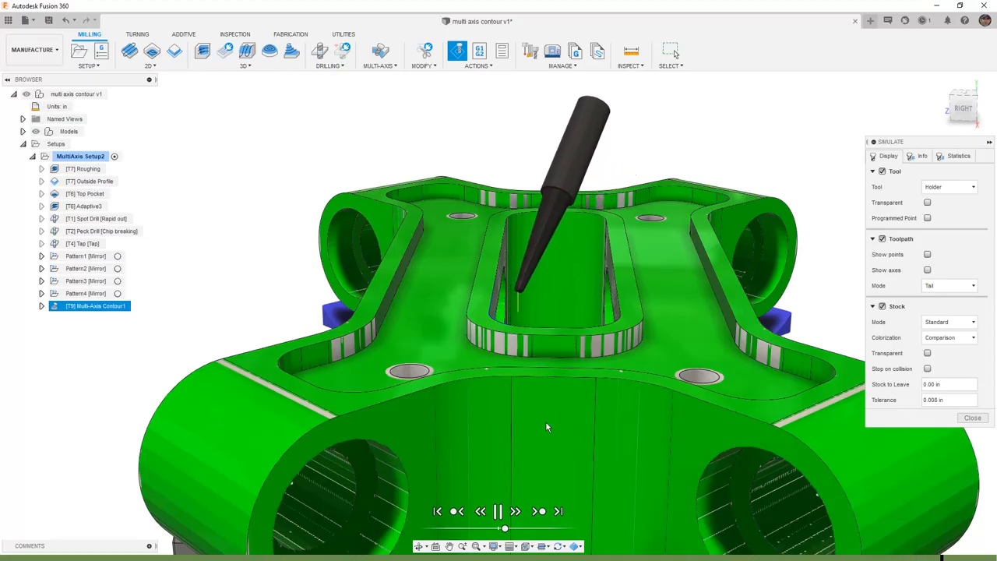
pyautogui.click(972, 418)
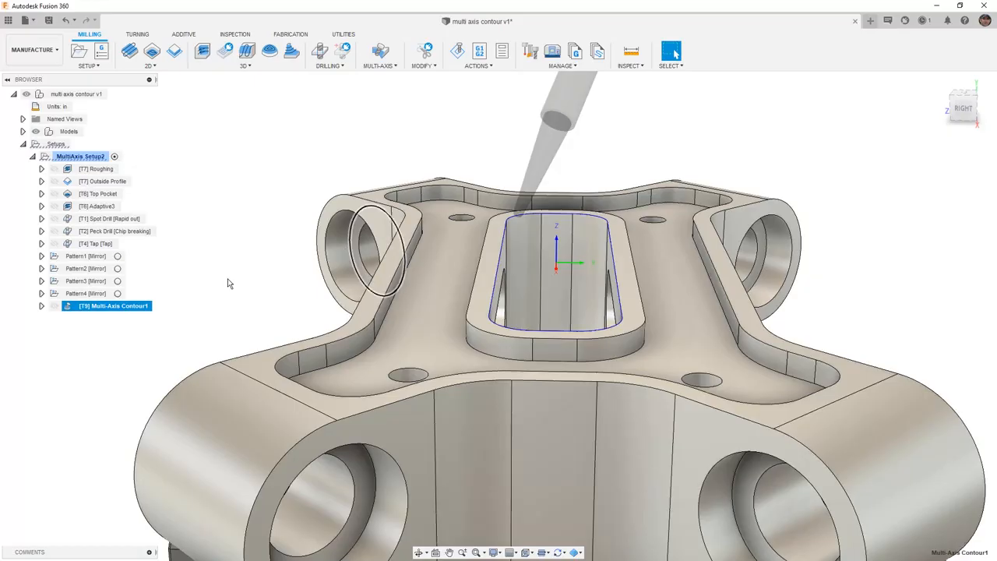
# Review the tilt limits in the multi-axis contour's pass settings and accept the operation with the maximum tilt kept at 180 deg.
pyautogui.rightClick(102, 308)
pyautogui.click(142, 12)
pyautogui.click(917, 156)
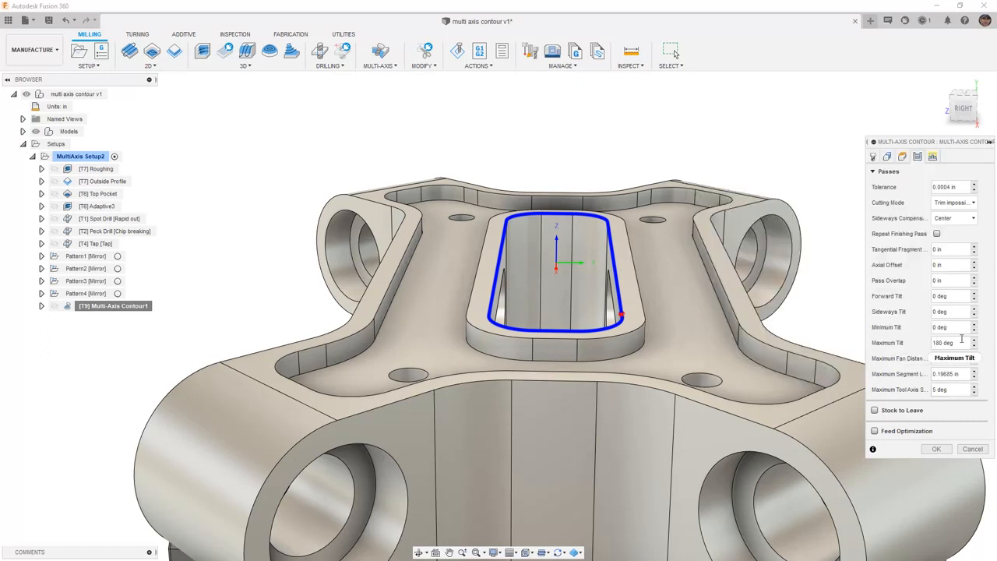
pyautogui.moveTo(962, 339)
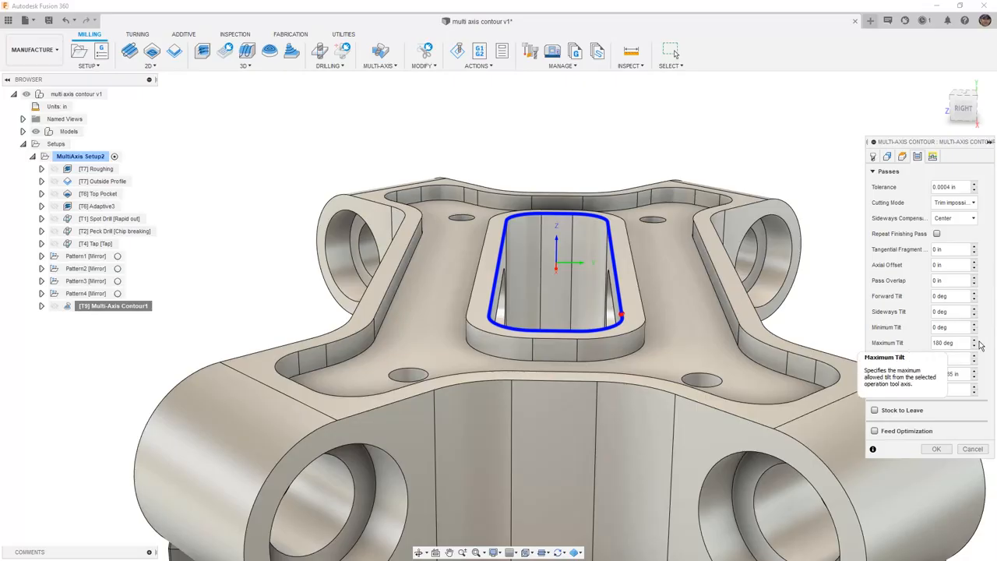
pyautogui.click(937, 448)
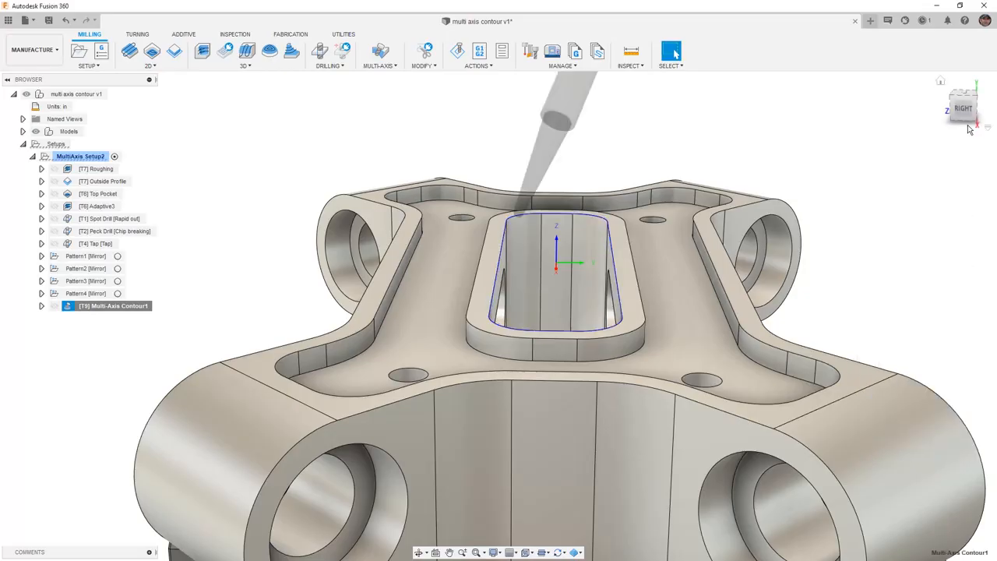
# Return the model to the home view and save the design with the version description User Saved.
pyautogui.click(941, 81)
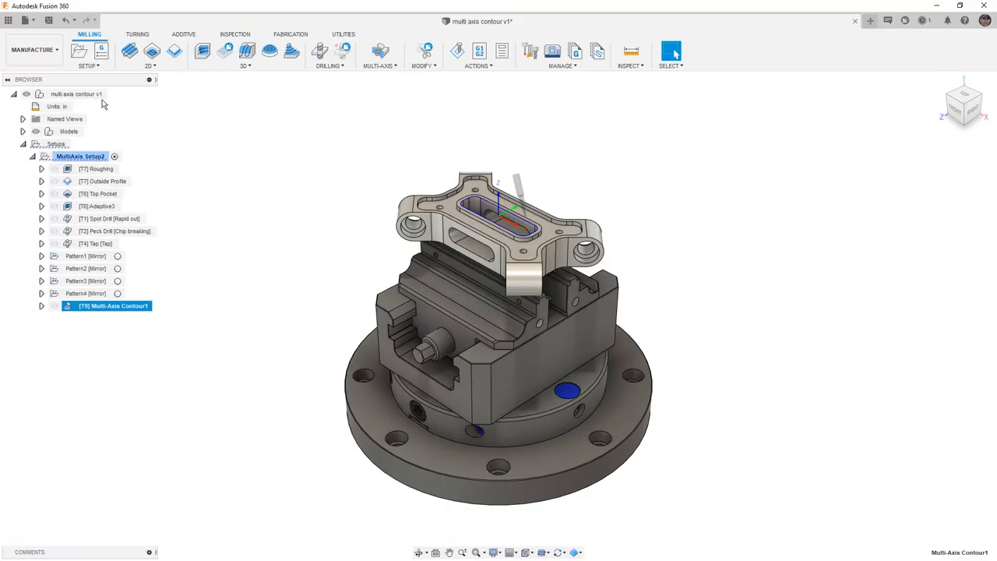
pyautogui.click(48, 20)
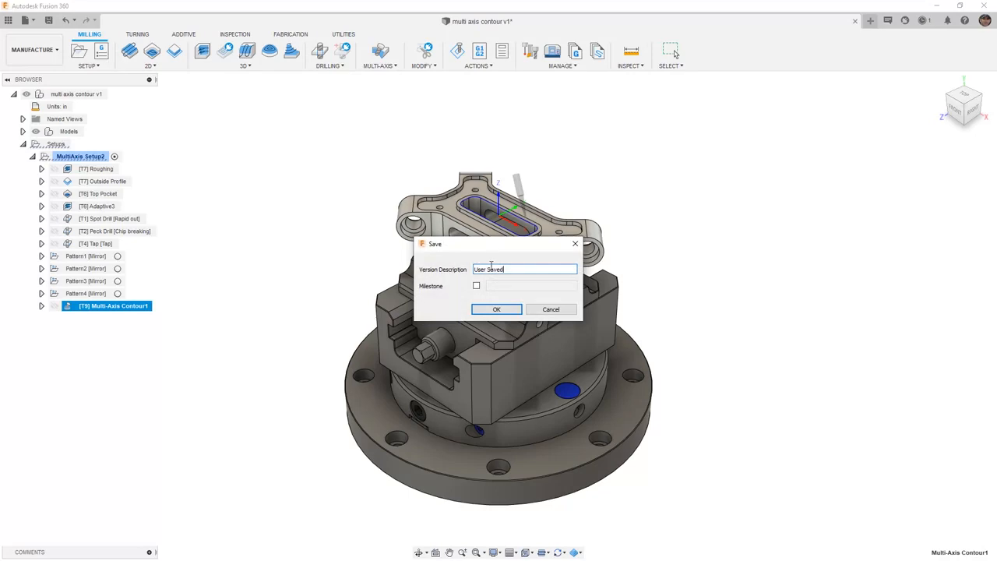
pyautogui.click(496, 310)
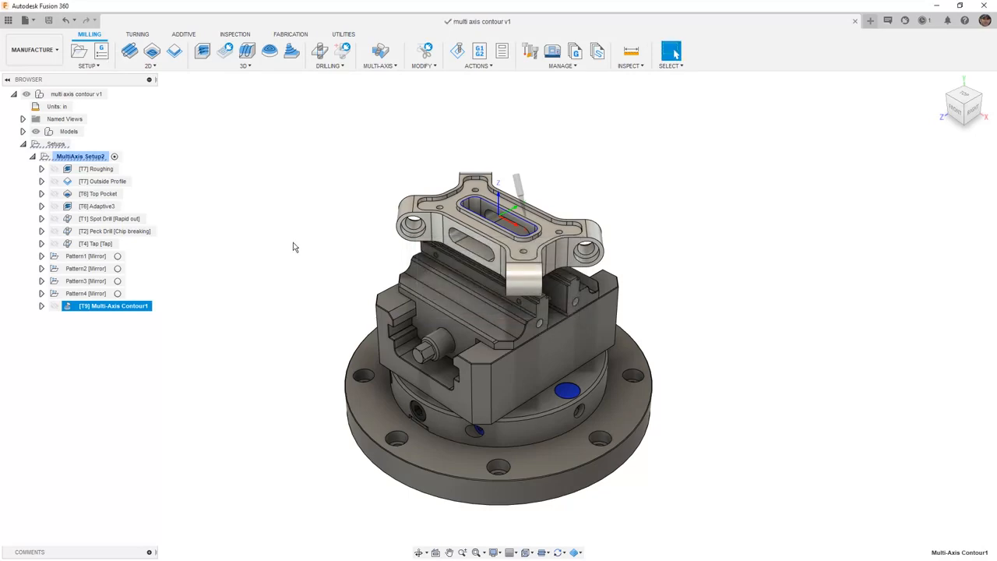